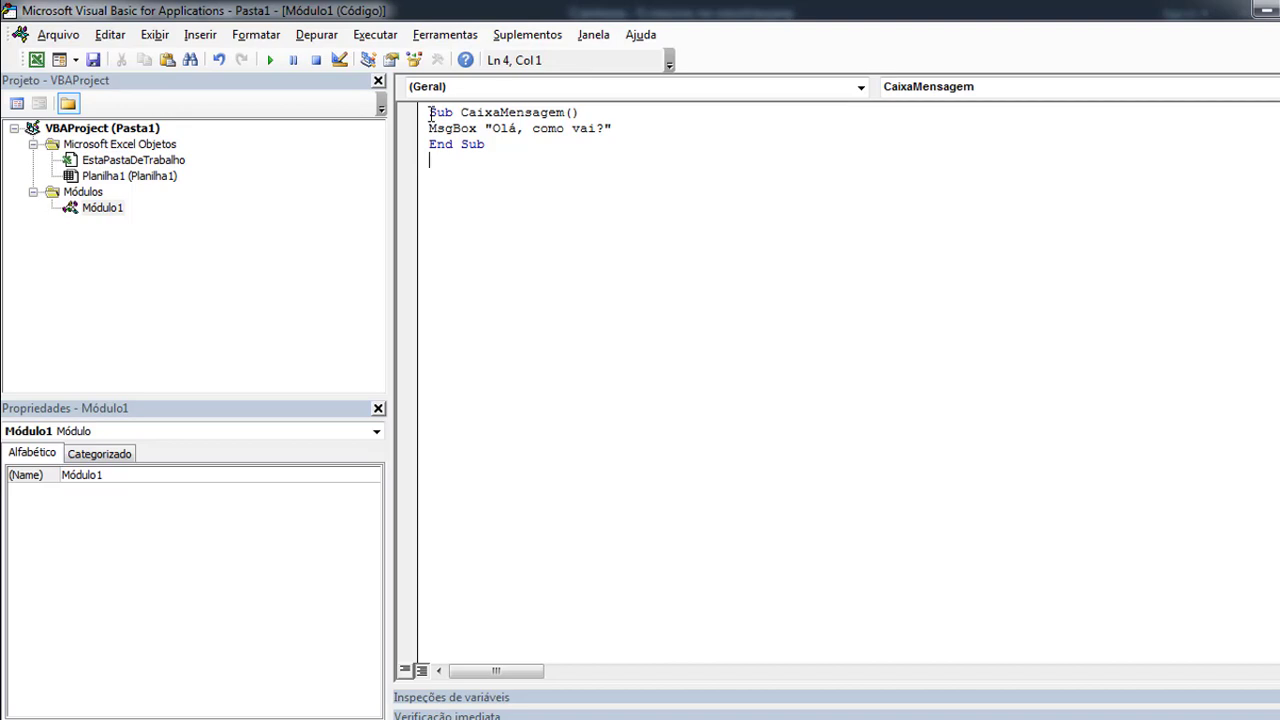
Point out the MsgBox keyword and its 'Olá, como vai?' text, then run CaixaMensagem
left_click(431, 112)
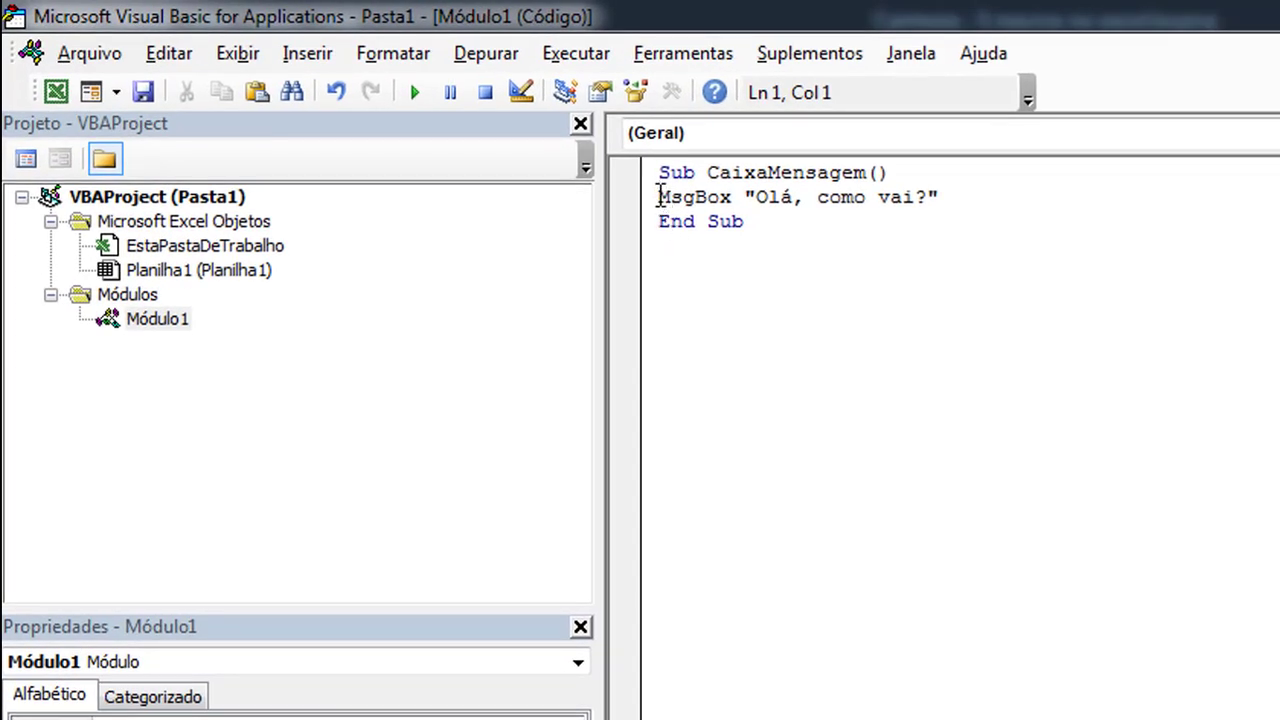
left_click_drag(661, 197, 733, 197)
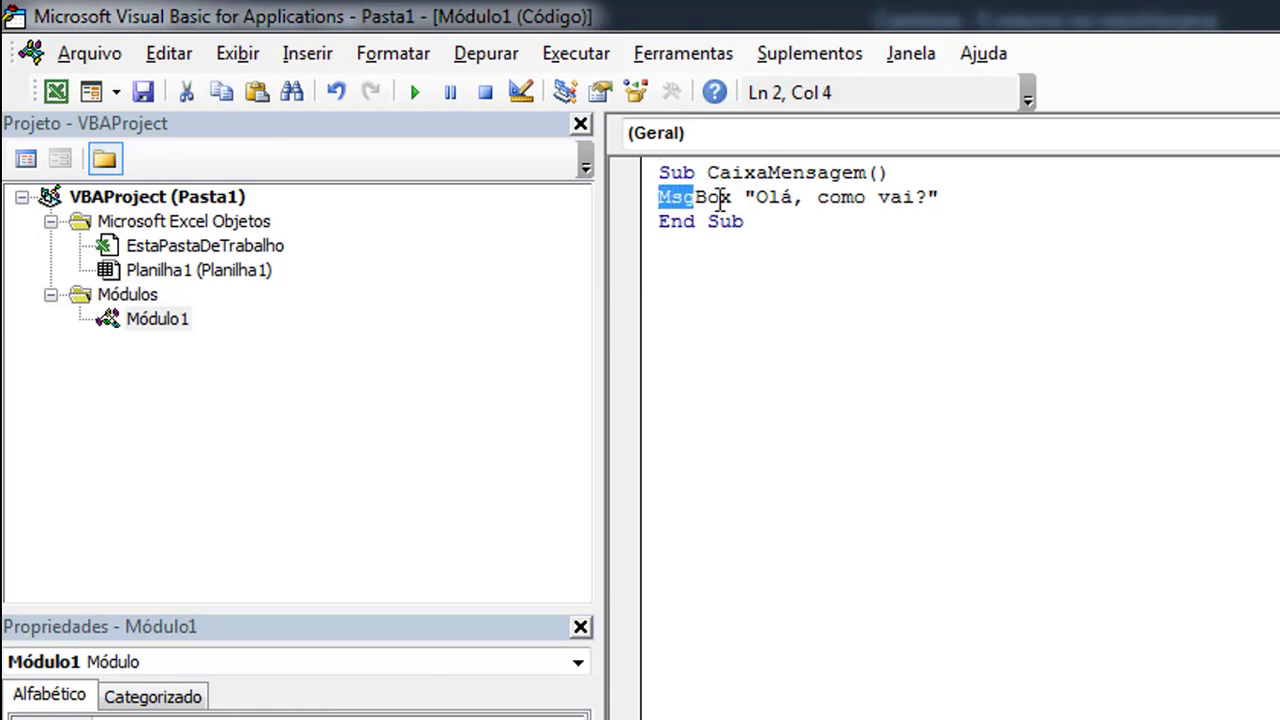
left_click_drag(943, 196, 755, 197)
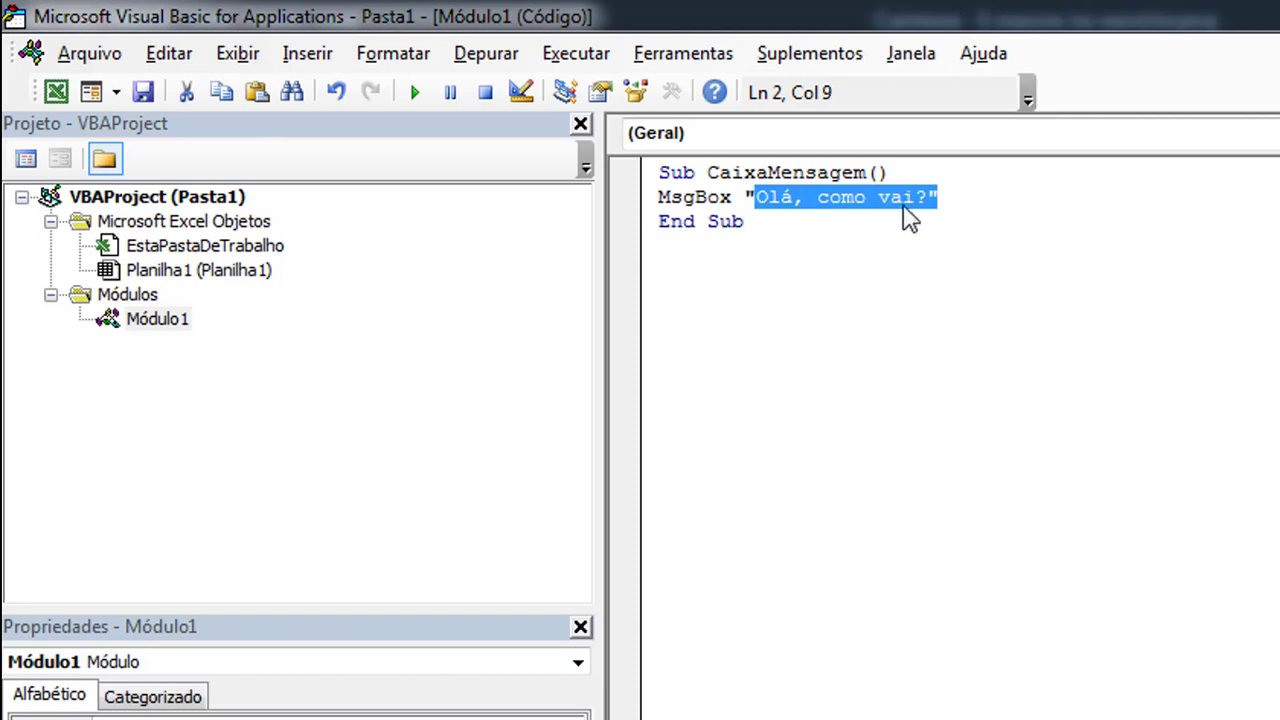
left_click(951, 197)
left_click(659, 172)
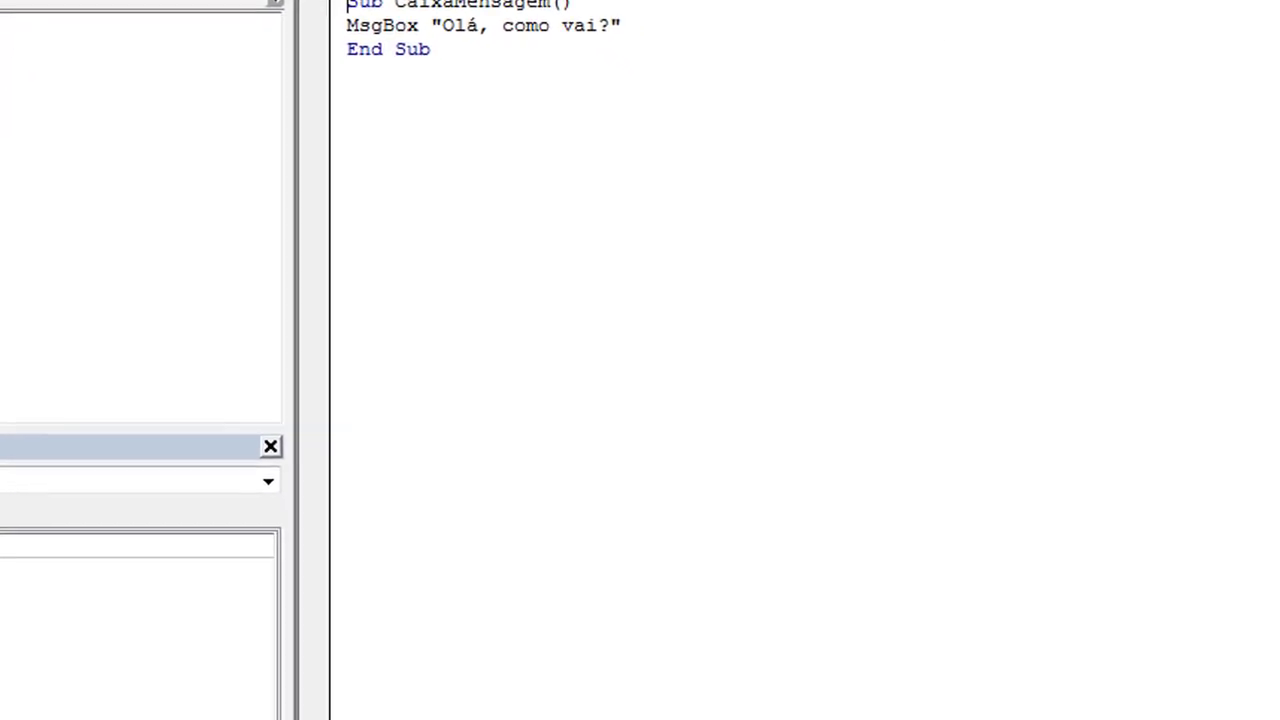
left_click(230, 4)
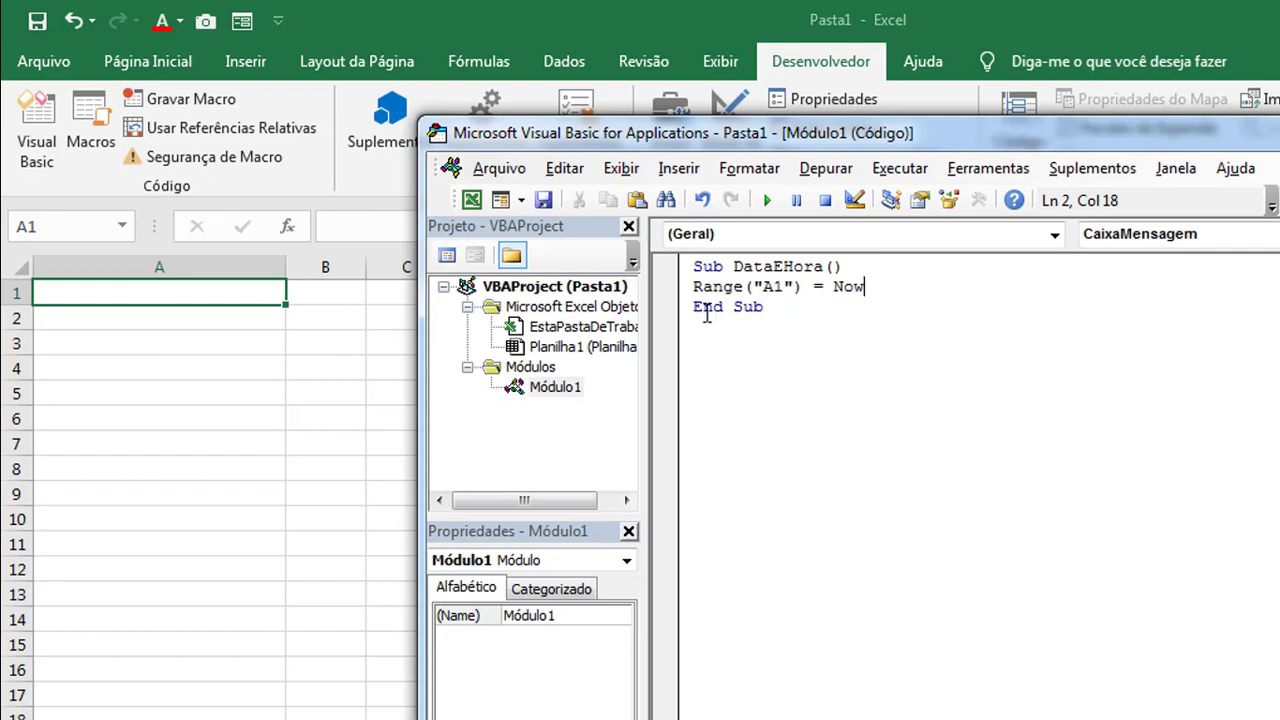
Explain Range("A1") = Now, then run DataEHora from the Macros list to fill A1
left_click_drag(693, 286, 801, 287)
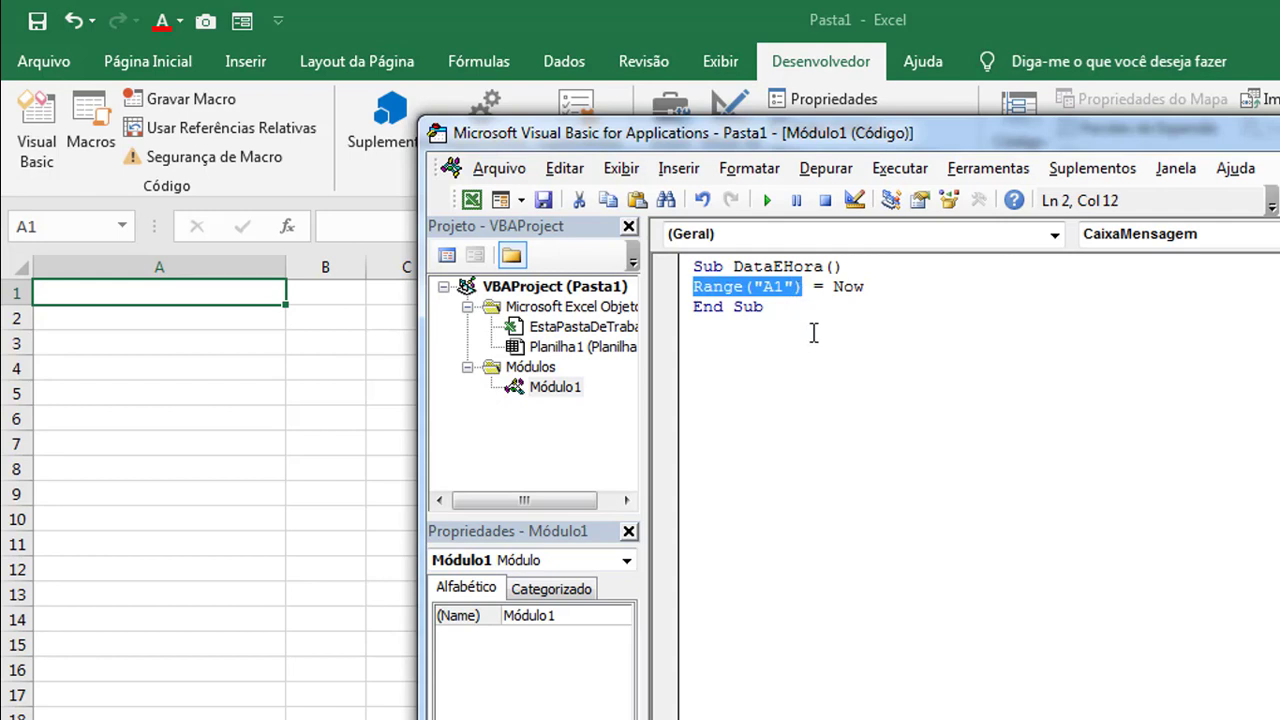
left_click(811, 366)
left_click_drag(832, 287, 863, 287)
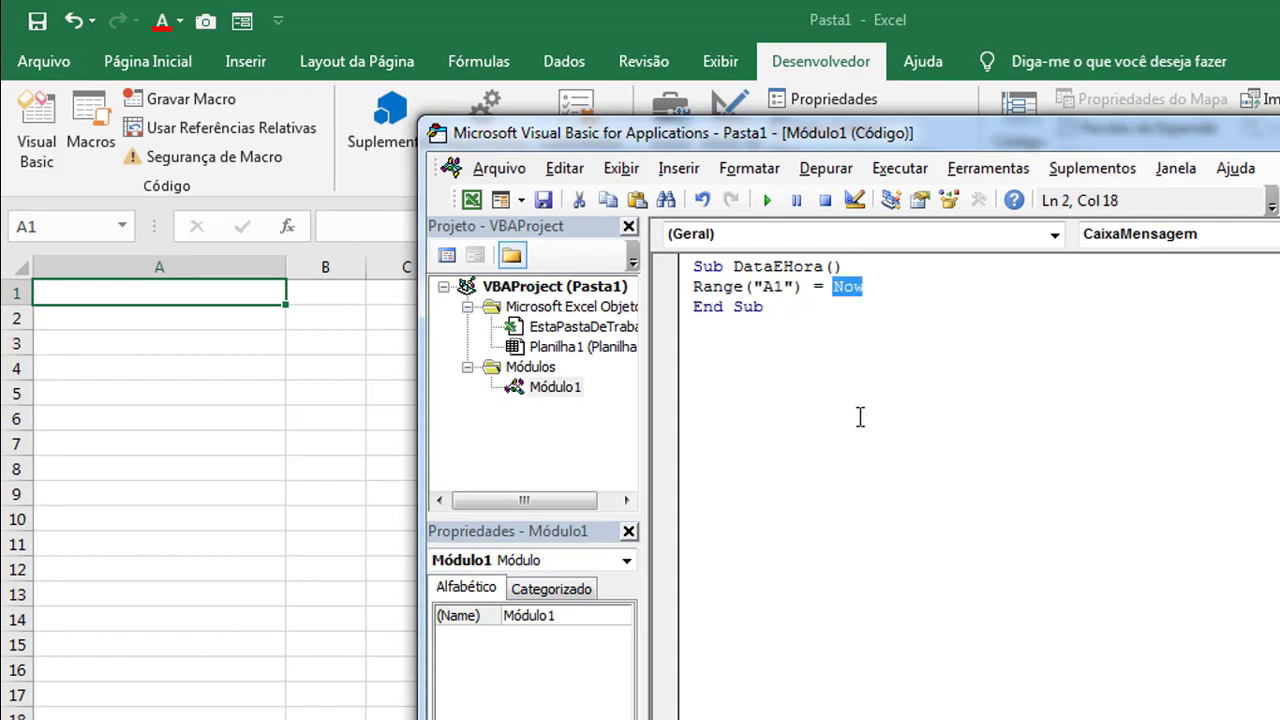
left_click(862, 443)
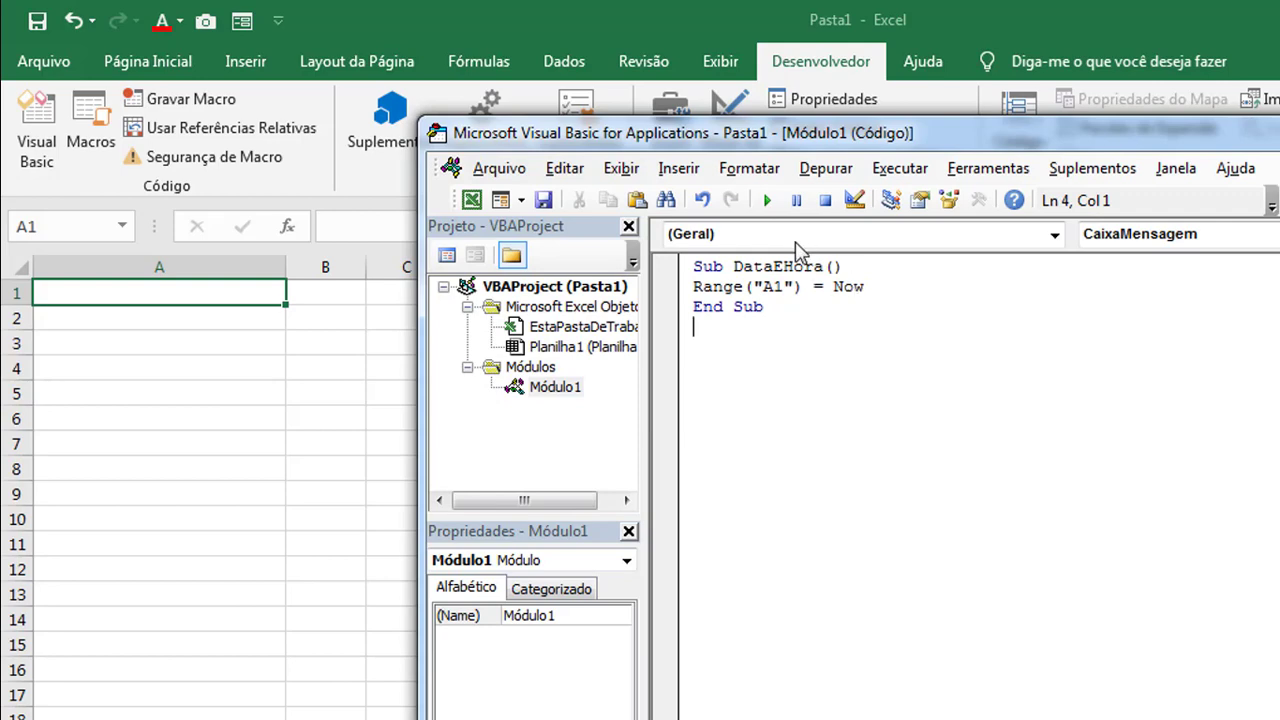
left_click(767, 200)
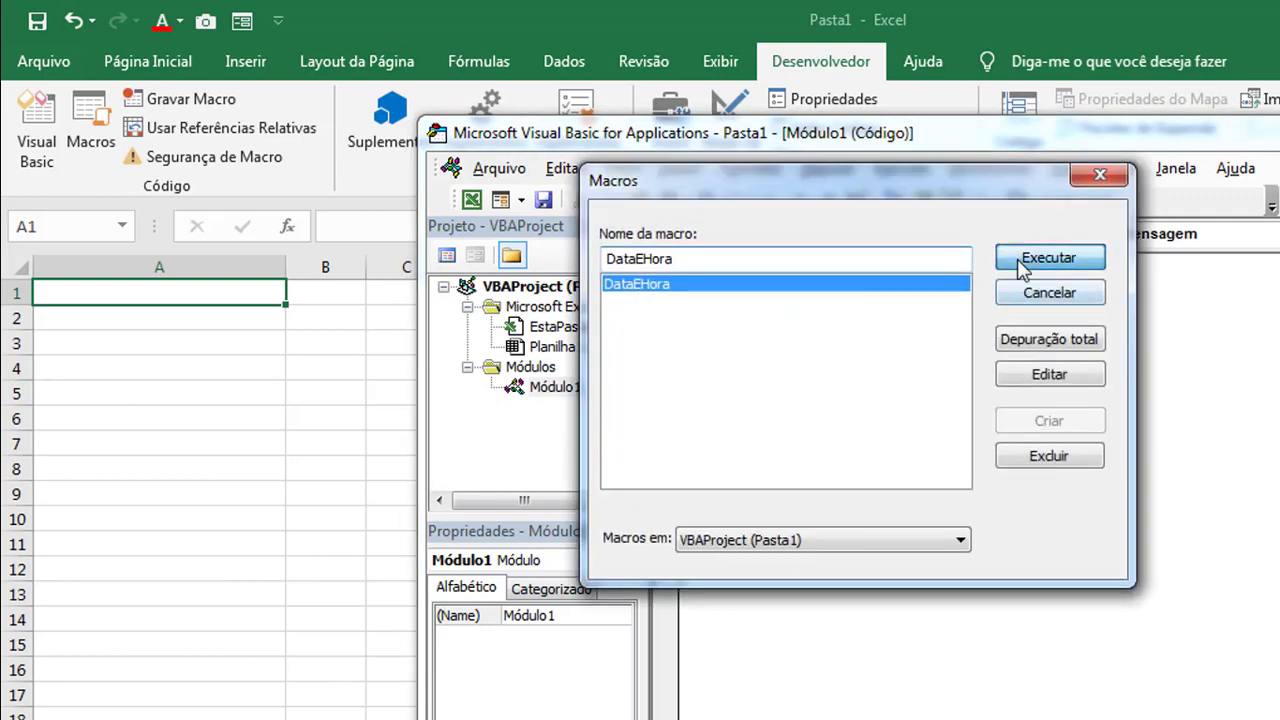
left_click(1048, 258)
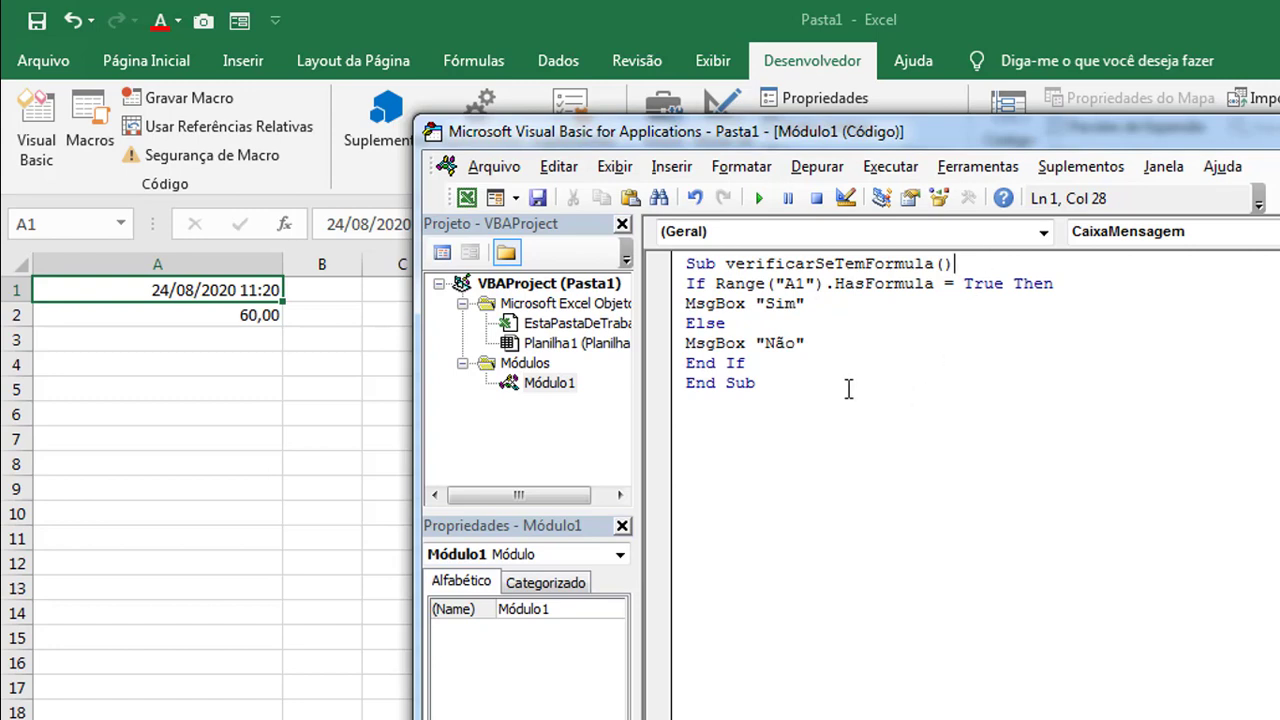
Highlight the If condition's A1 reference, the True comparison, the MsgBox "Sim" line and Else
left_click_drag(765, 283, 816, 283)
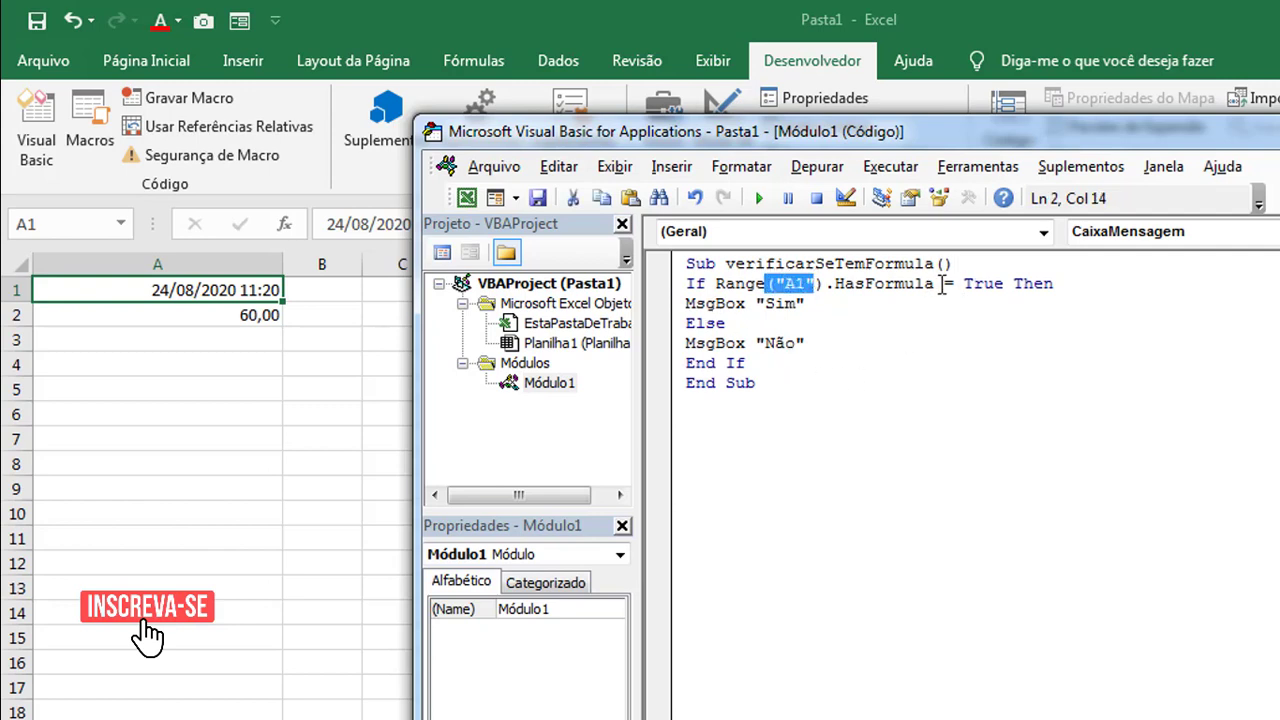
left_click_drag(963, 285, 1000, 288)
left_click(994, 351)
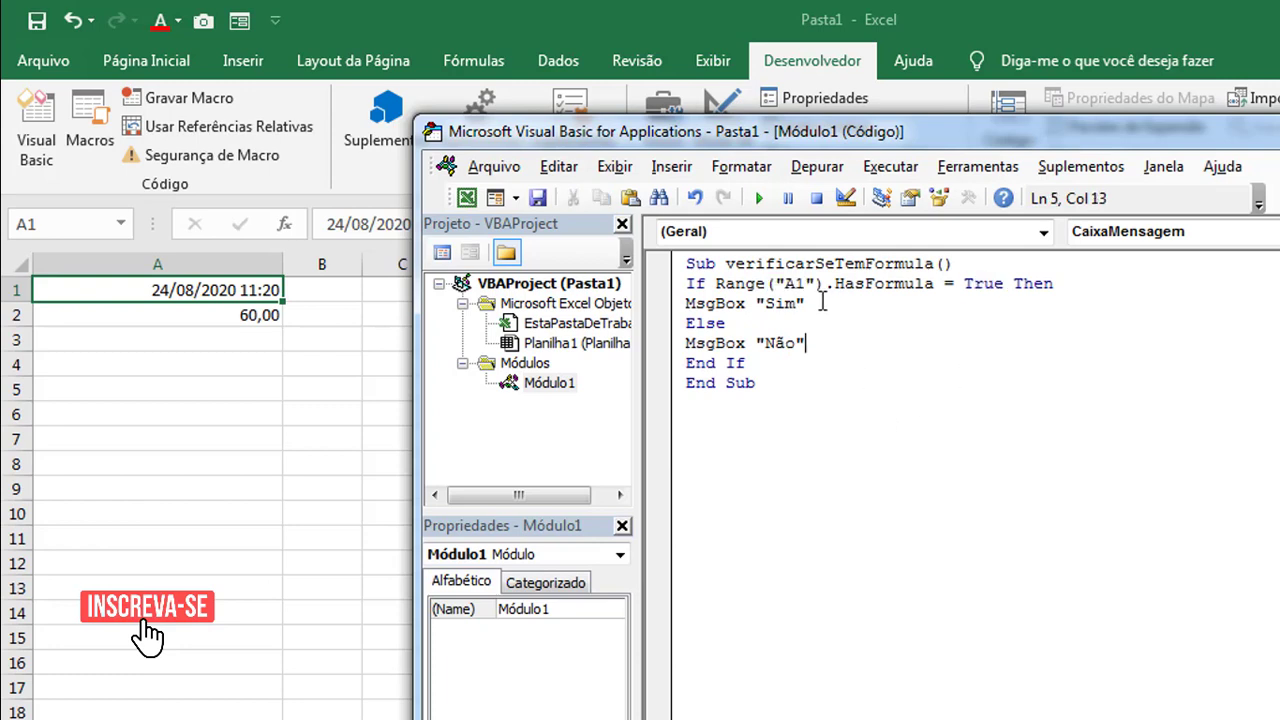
left_click_drag(822, 302, 686, 303)
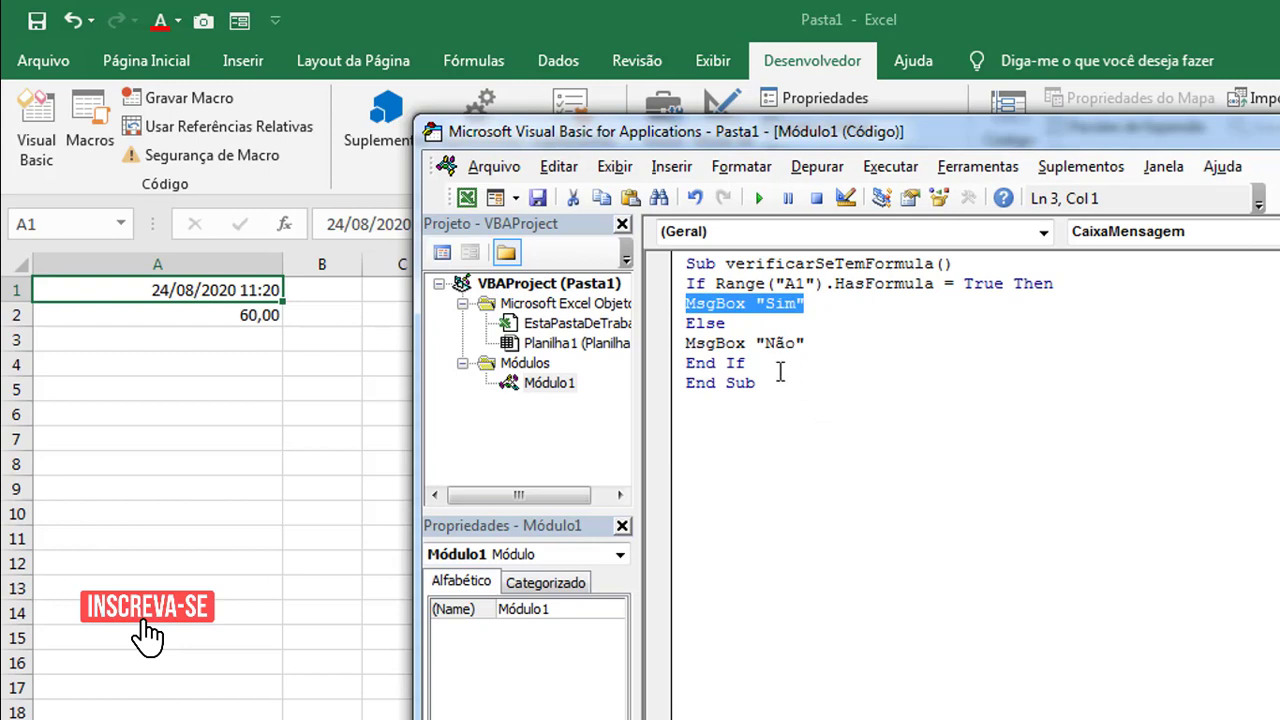
left_click_drag(724, 323, 686, 323)
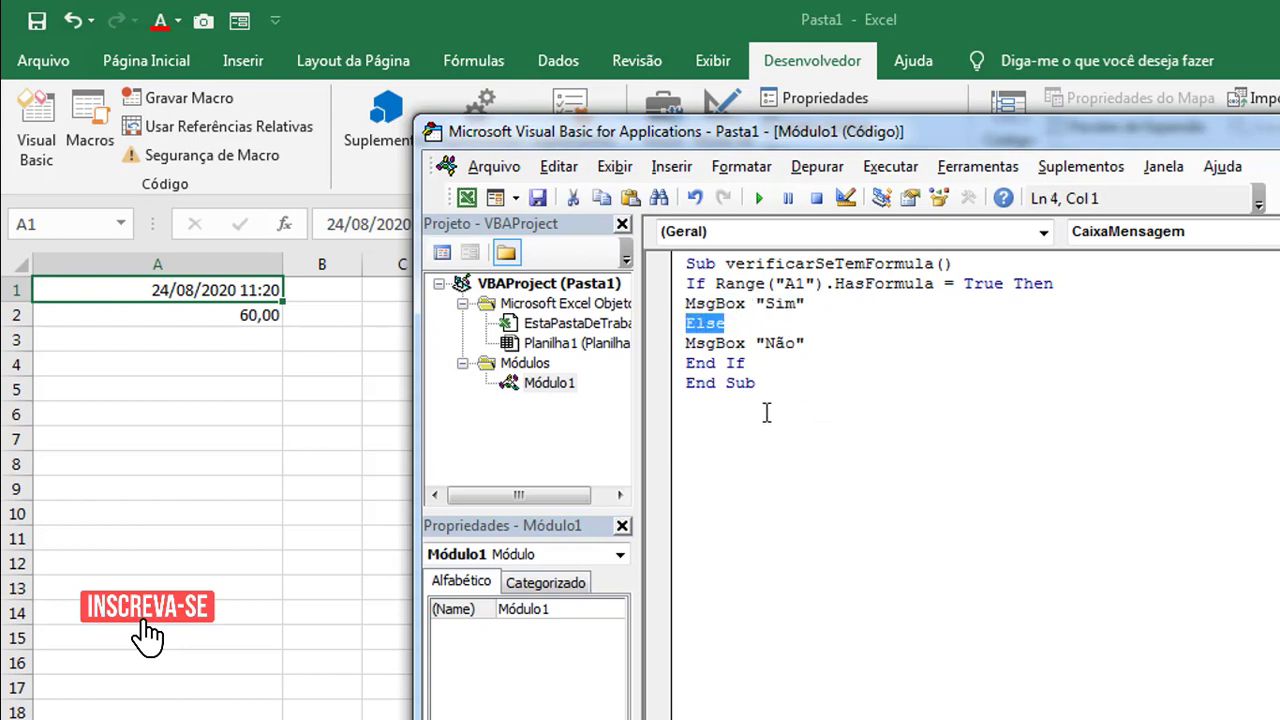
Highlight A1, the MsgBox "Não" line and End If, then bring up the Macros list
left_click_drag(823, 283, 786, 283)
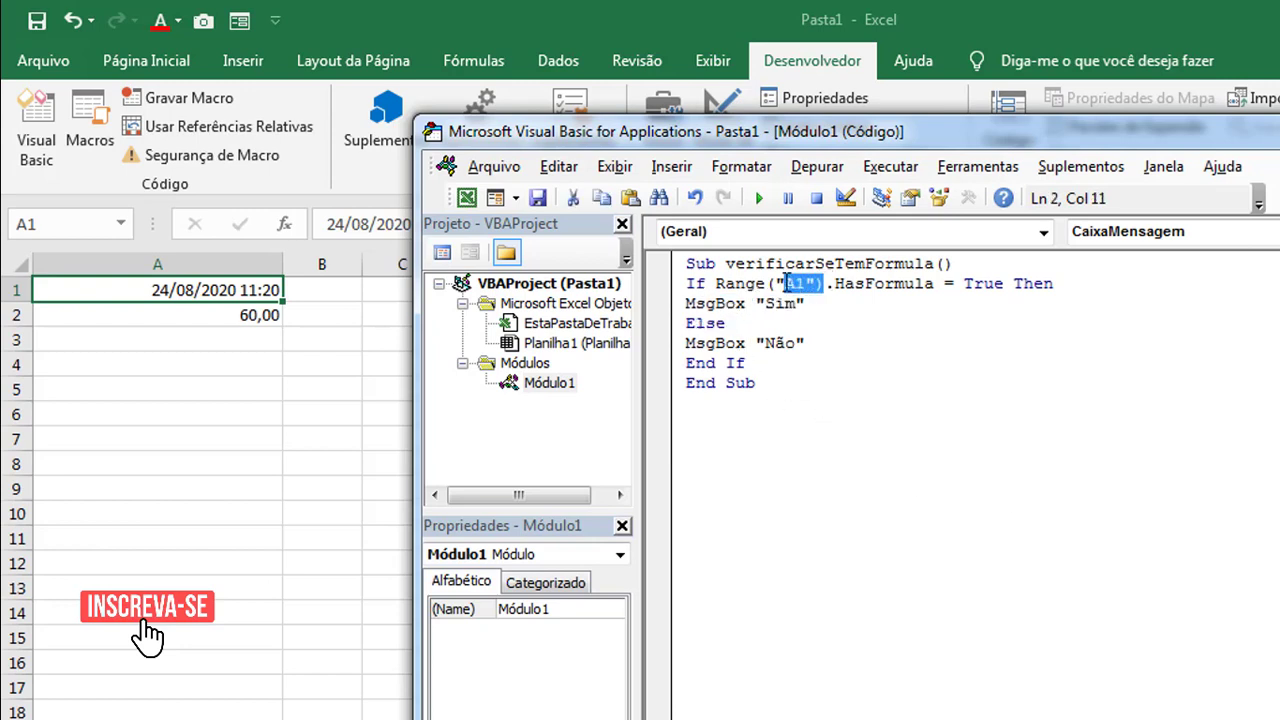
left_click_drag(805, 343, 686, 343)
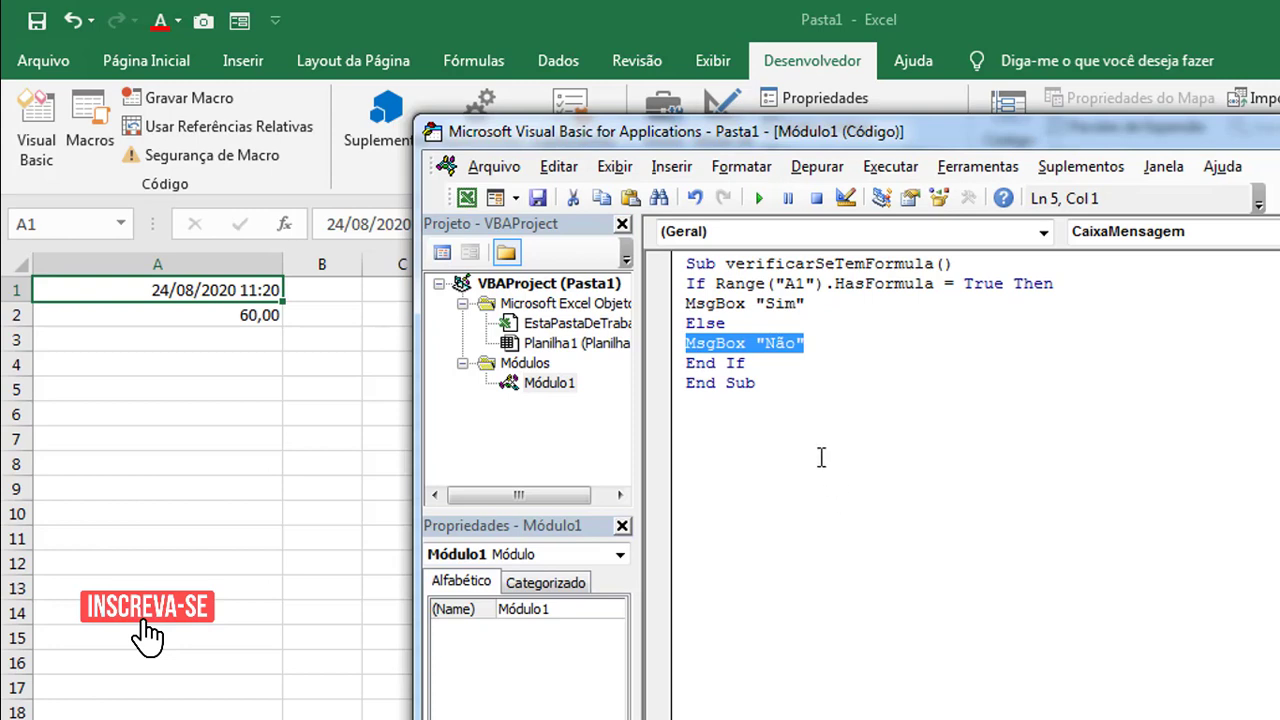
left_click(758, 366)
mouse_move(745, 363)
left_mouse_down()
mouse_move(686, 343)
mouse_move(688, 364)
left_mouse_up()
left_click(760, 366)
left_click(818, 446)
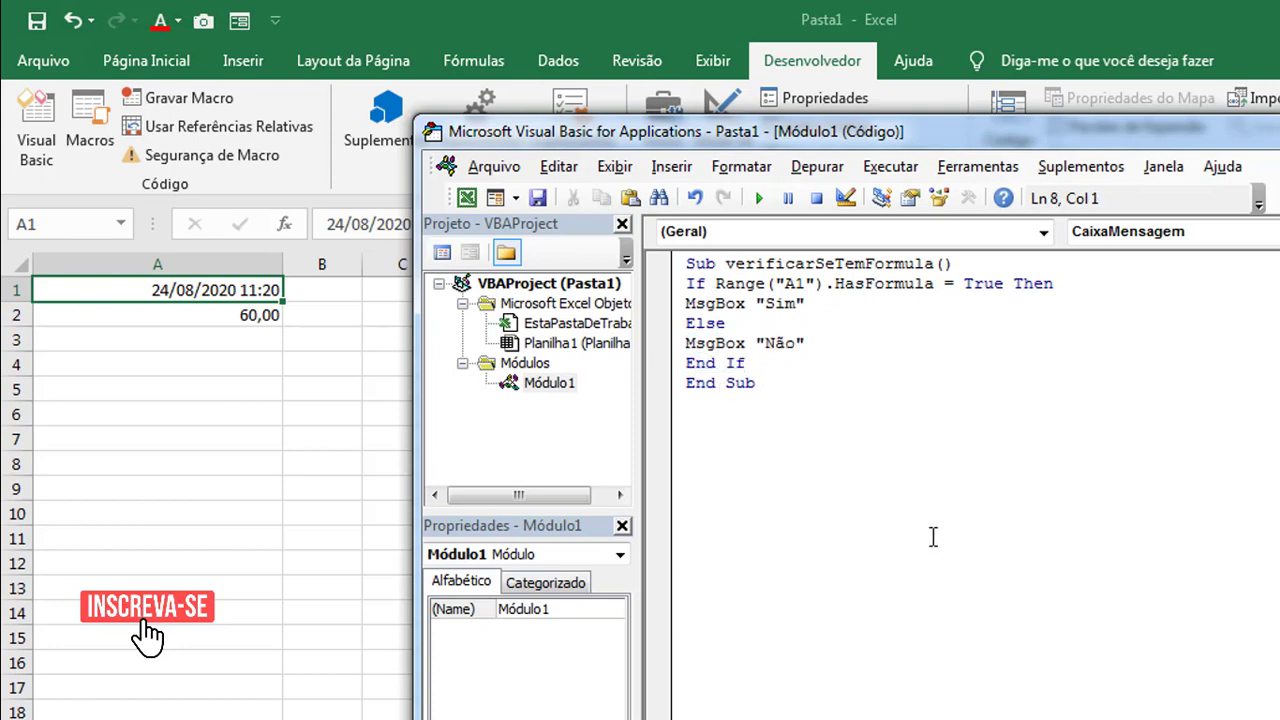
left_click(758, 198)
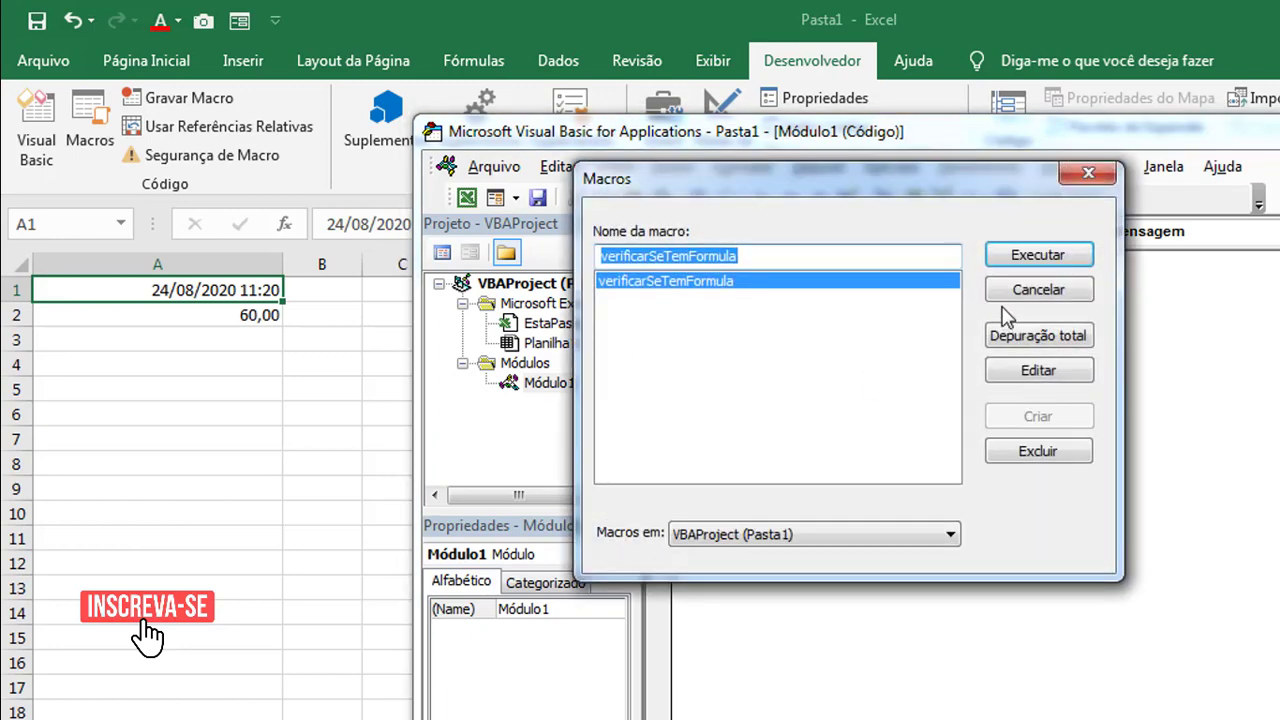
Run verificarSeTemFormula on A1 (Não), change the reference to A2 and rerun to get Sim
left_click(1008, 258)
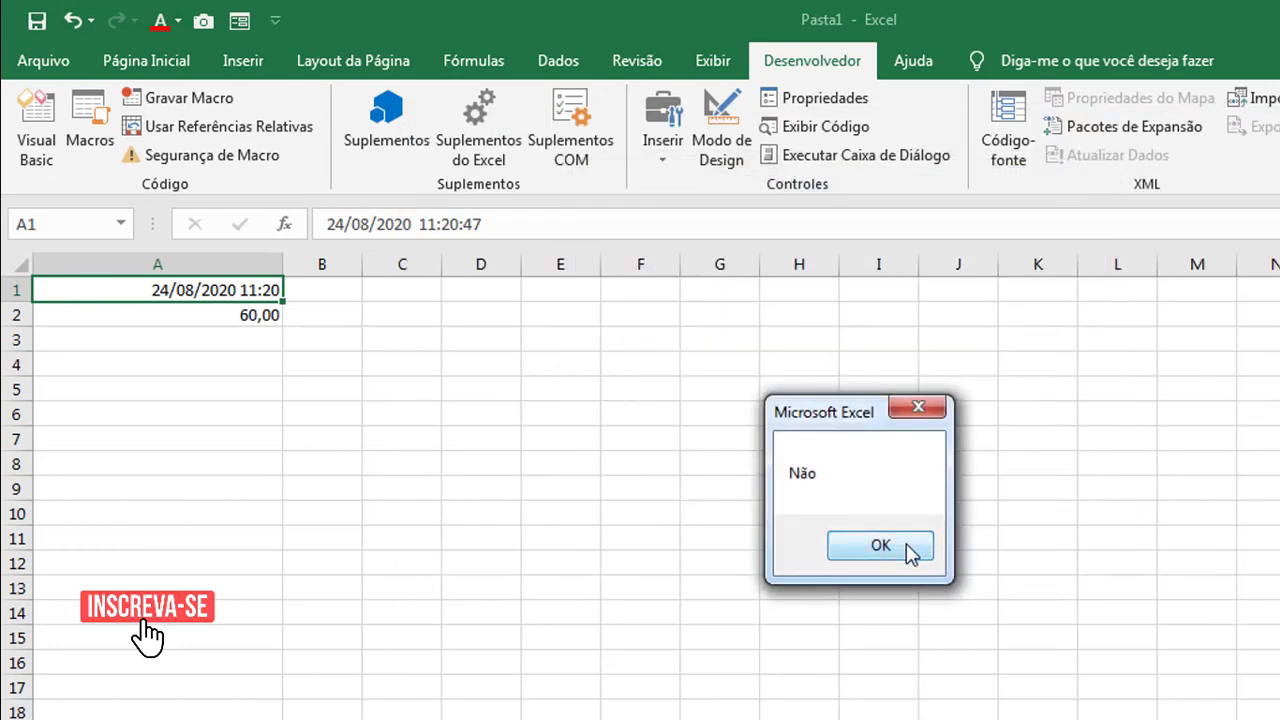
left_click(905, 548)
left_click(807, 283)
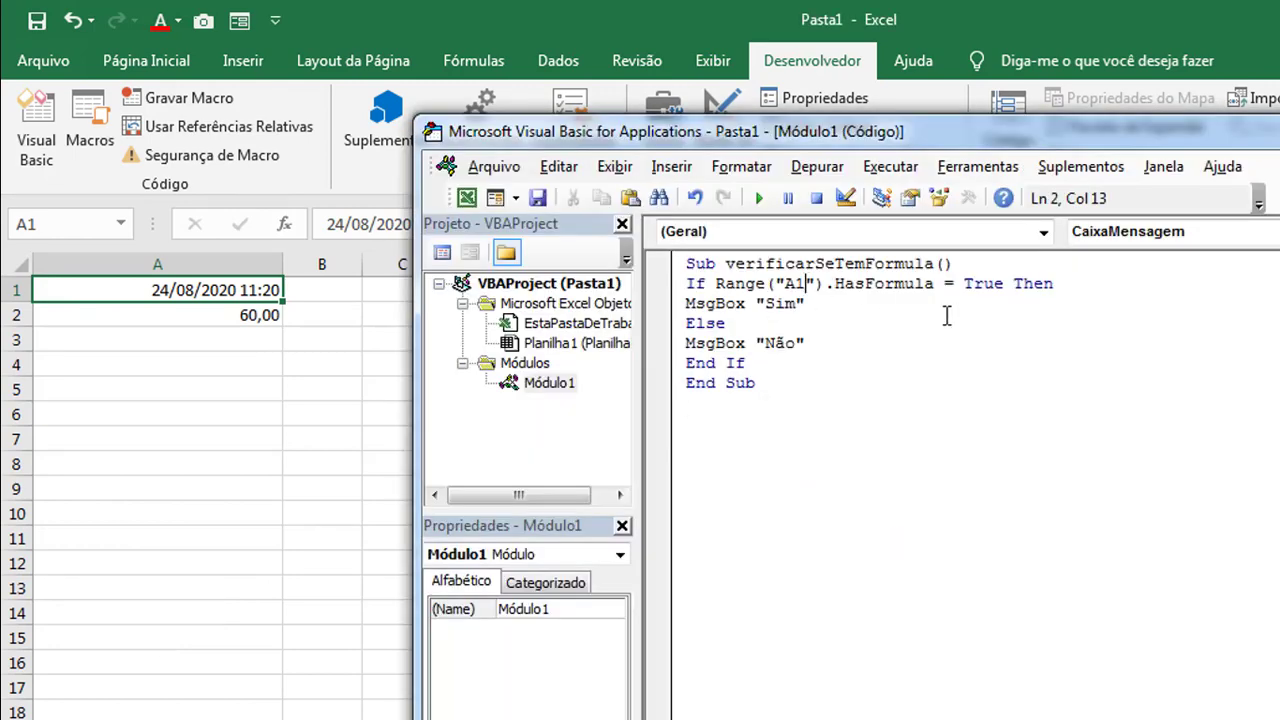
key("BackSpace")
type("2")
left_click(760, 199)
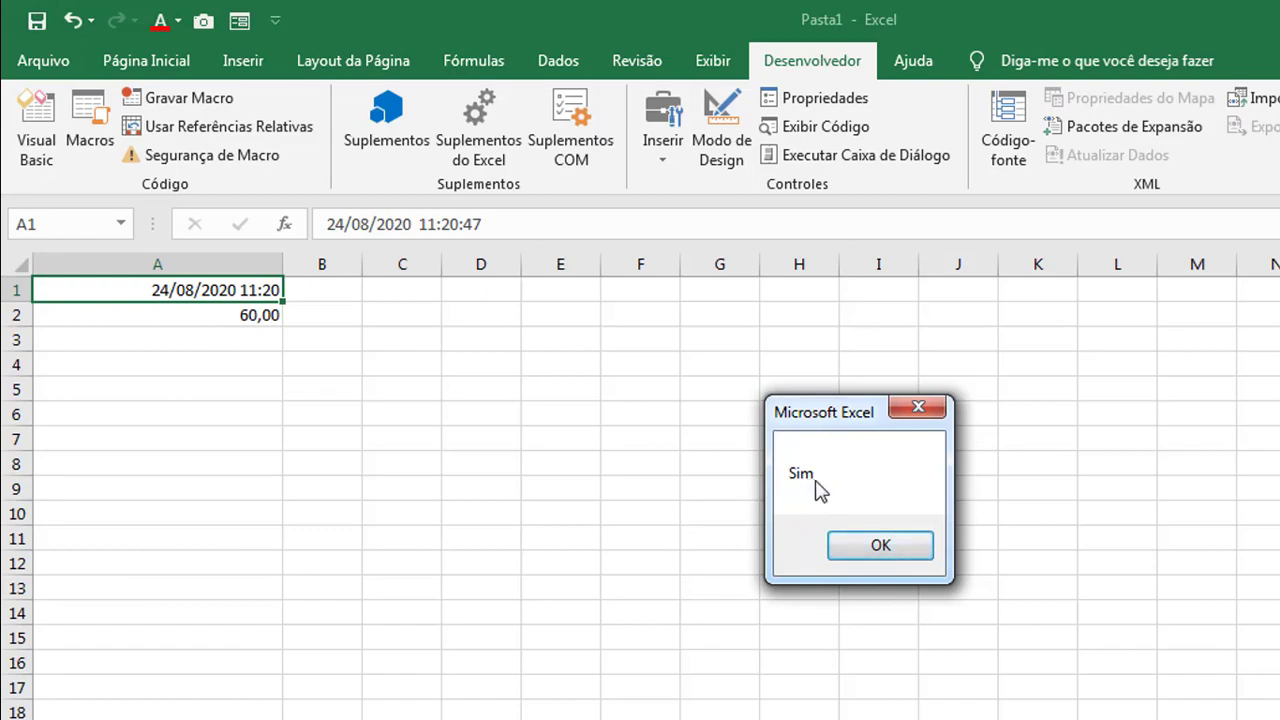
left_click(872, 546)
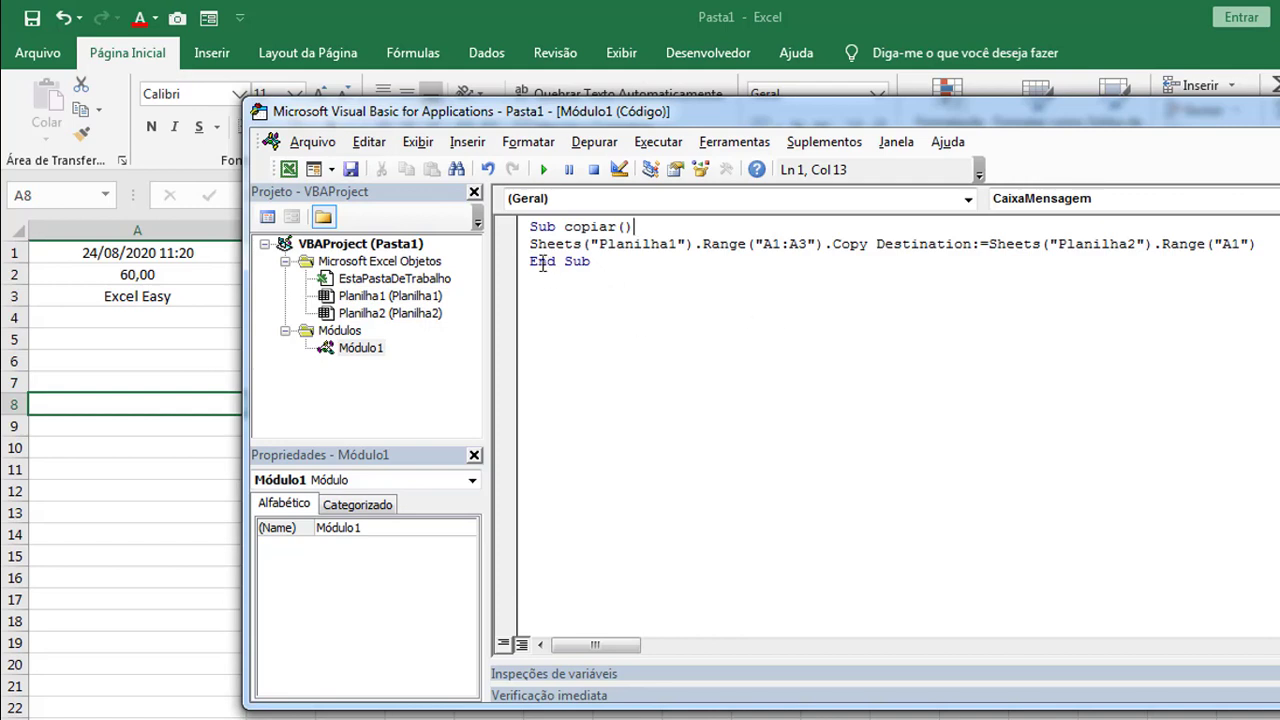
Explain the Planilha1 A1:A3 Copy Destination line, then run the copiar macro
left_click_drag(530, 244, 866, 244)
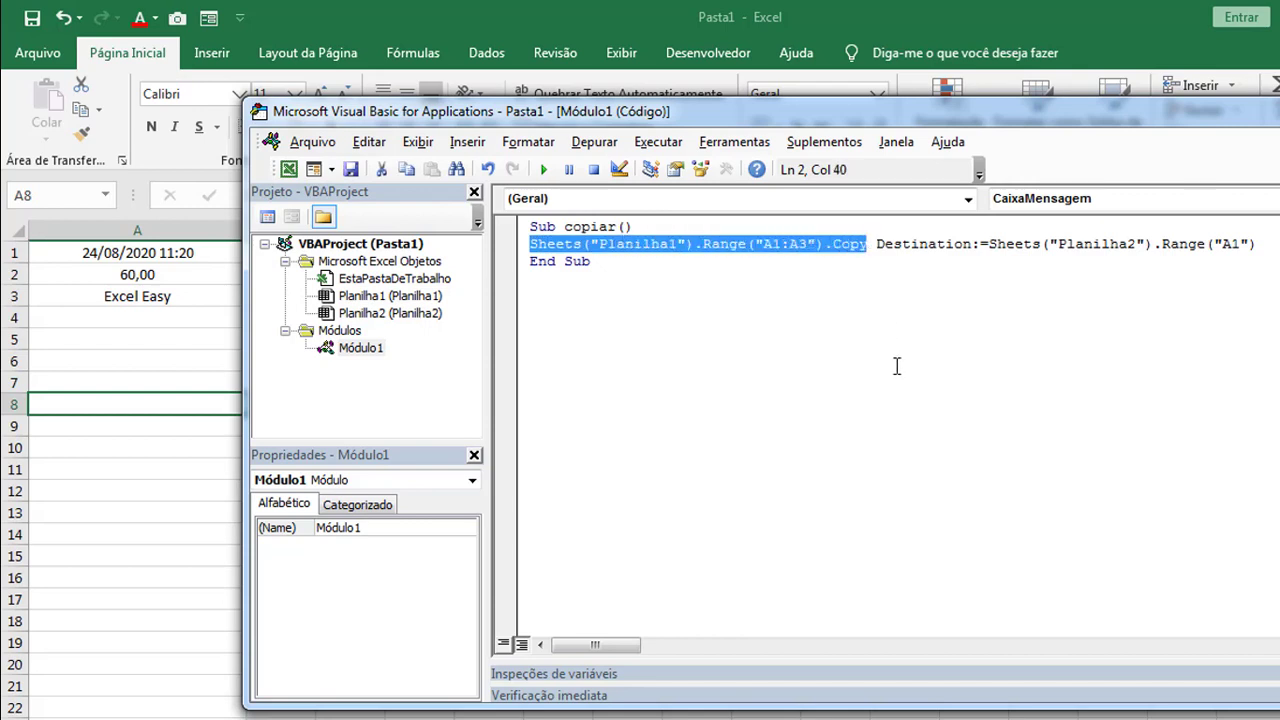
left_click(649, 259)
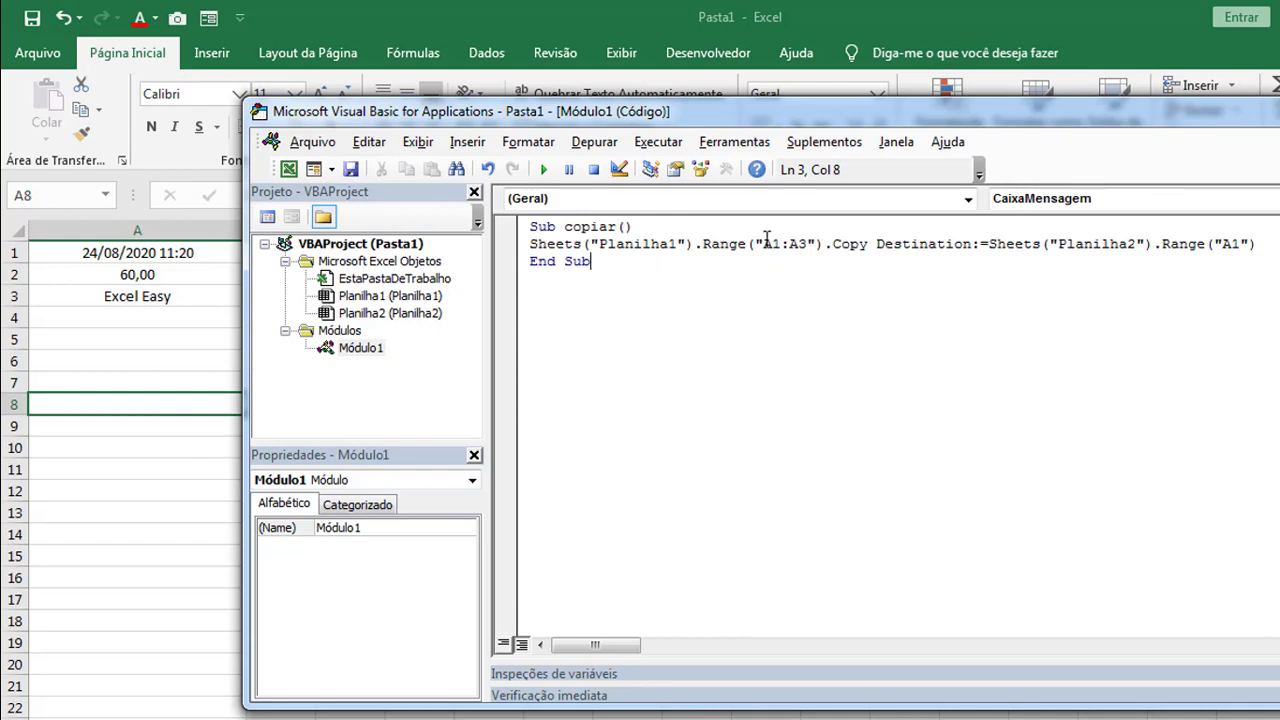
left_click_drag(764, 244, 816, 244)
left_click(716, 353)
mouse_move(867, 244)
left_mouse_down()
mouse_move(835, 244)
mouse_move(1172, 244)
mouse_move(1262, 280)
left_mouse_up()
left_click(887, 302)
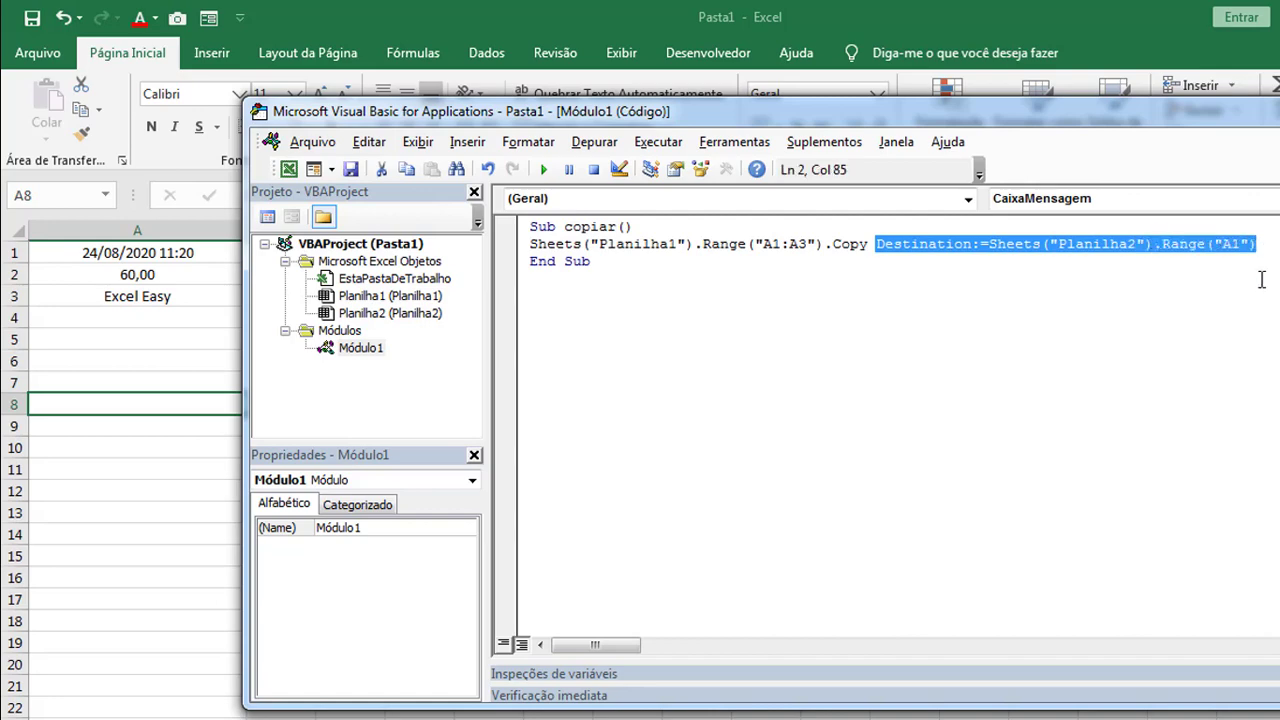
left_click(1175, 316)
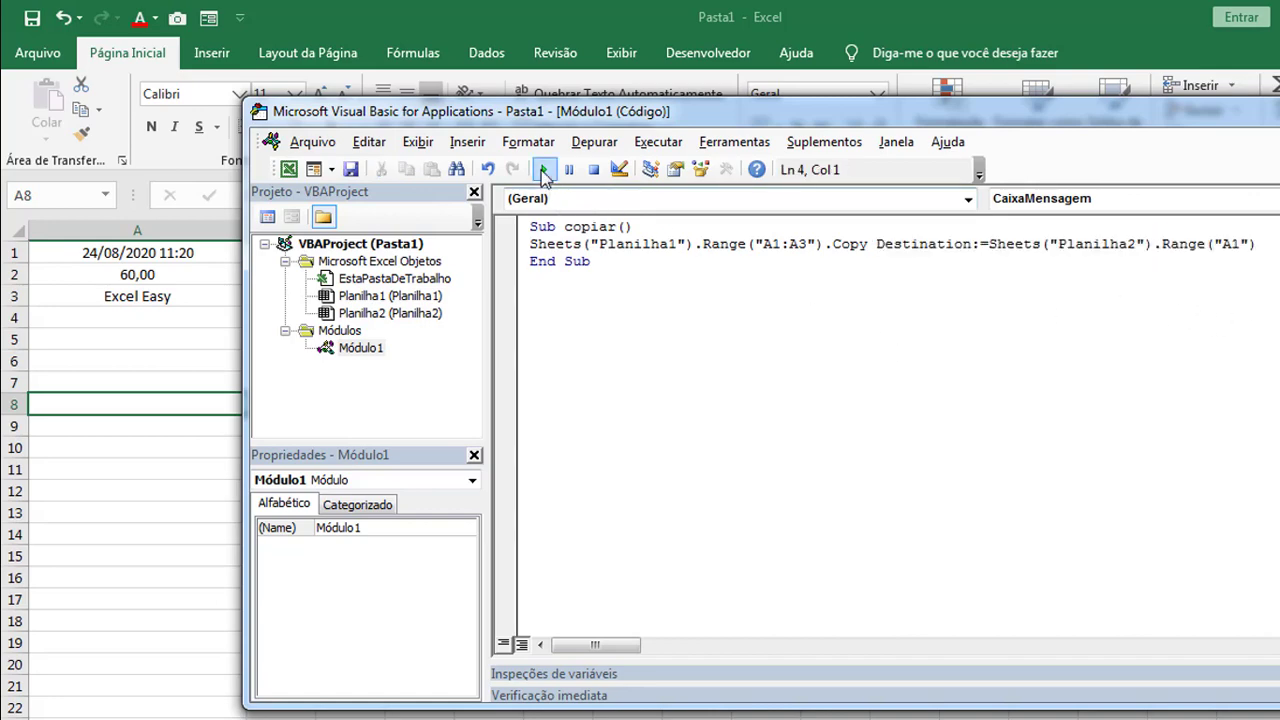
left_click(543, 169)
left_click(905, 224)
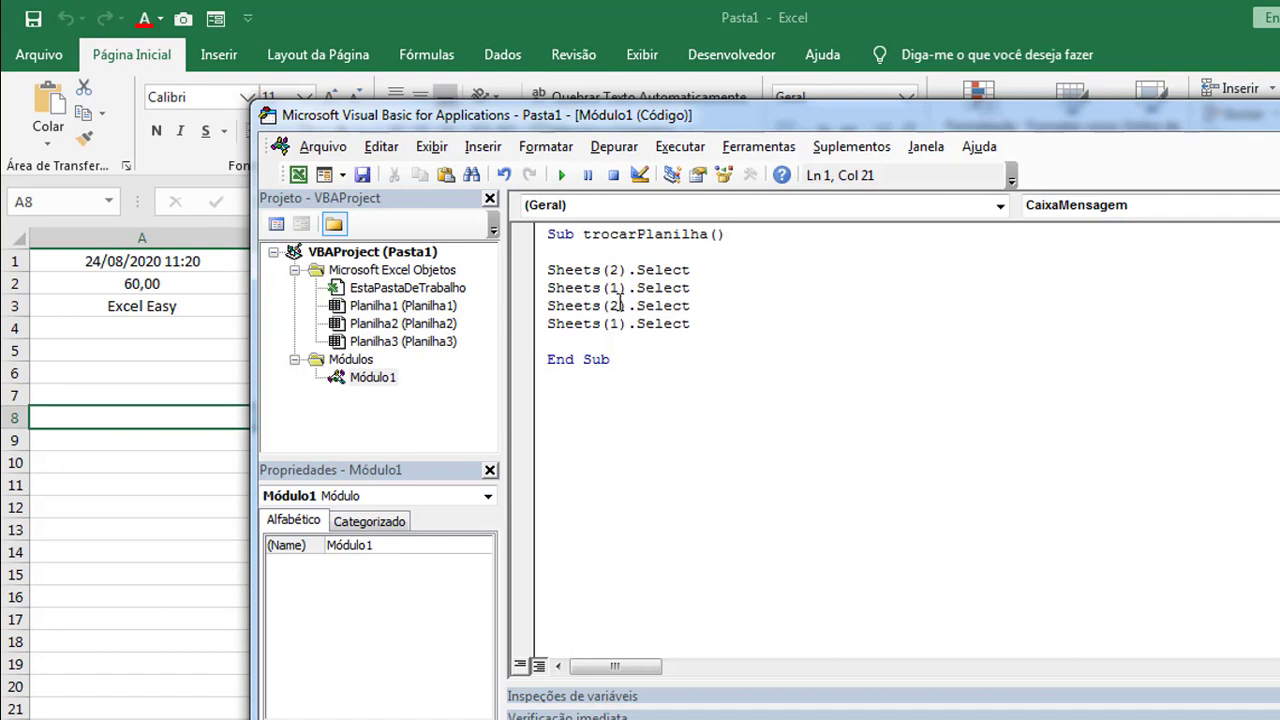
Add Application.ScreenUpdating = False after the Sub line and = True before End Sub
left_click(566, 253)
type("Application.ScreenUpdating = False")
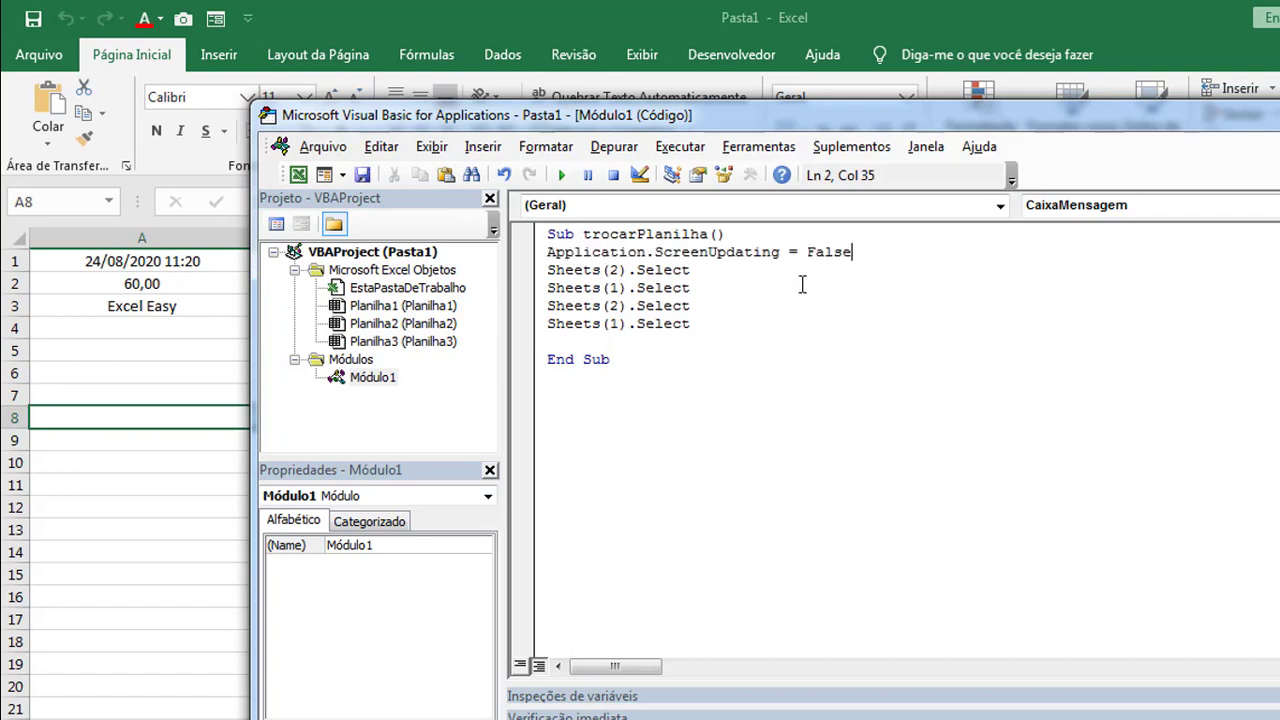
left_click(577, 342)
type("Application.ScreenUpdating = False")
left_click_drag(806, 342, 918, 322)
type("True")
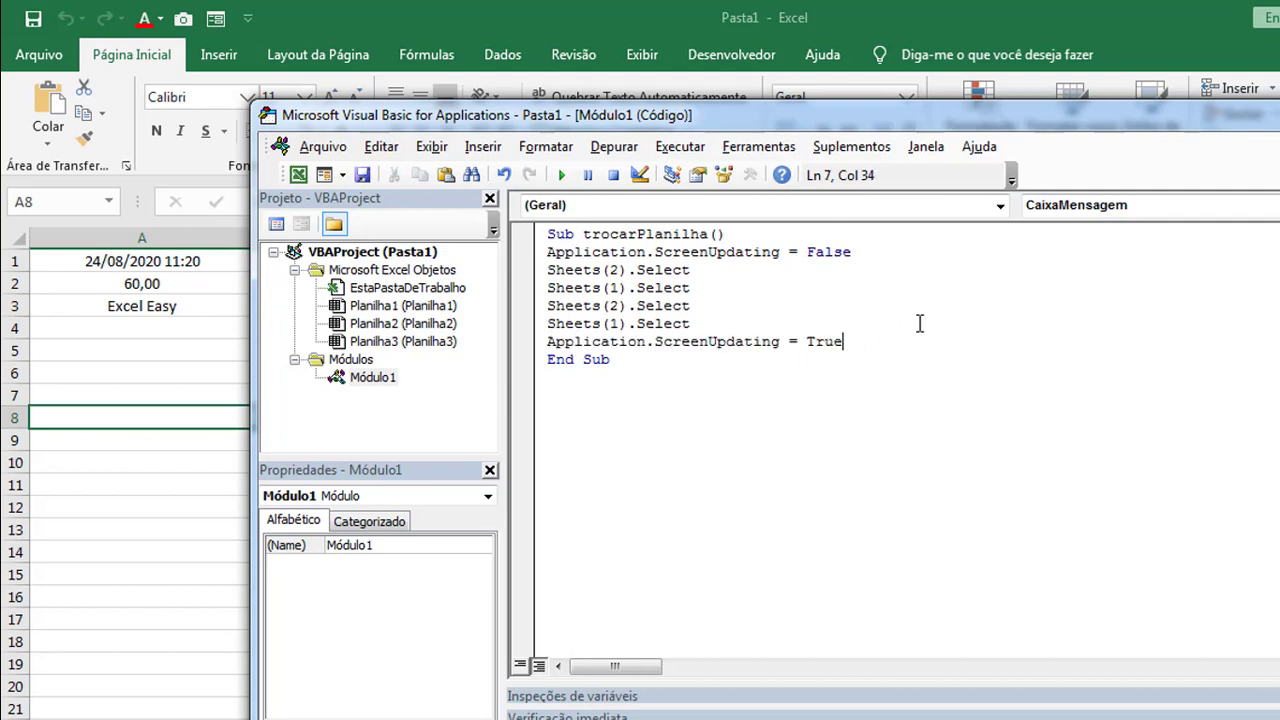
left_click(689, 378)
left_click_drag(549, 344, 889, 346)
left_click(858, 388)
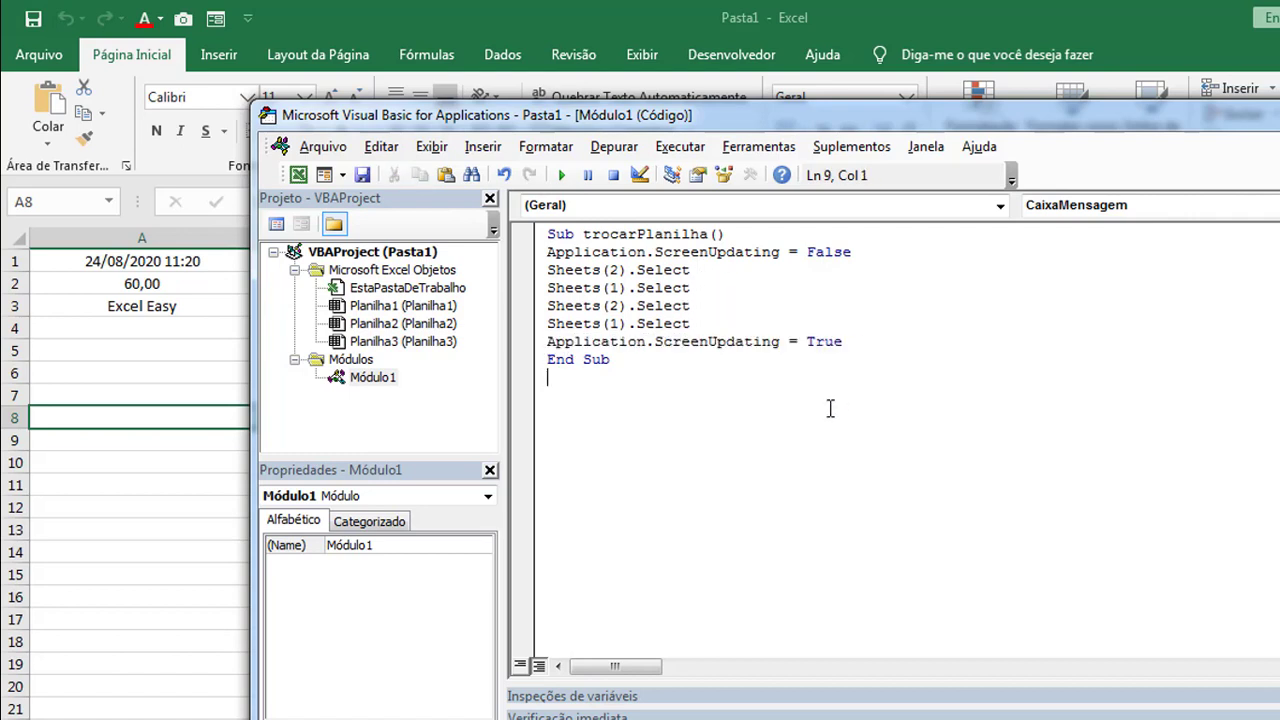